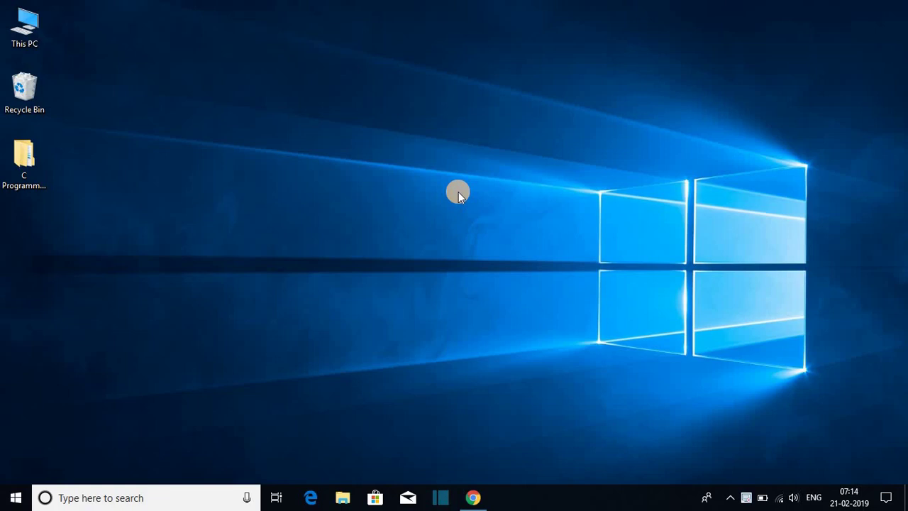
# - Open the 'iTunes - Download iTunes Now - Apple' result from the itunes search in Chrome
pyautogui.click(476, 491)
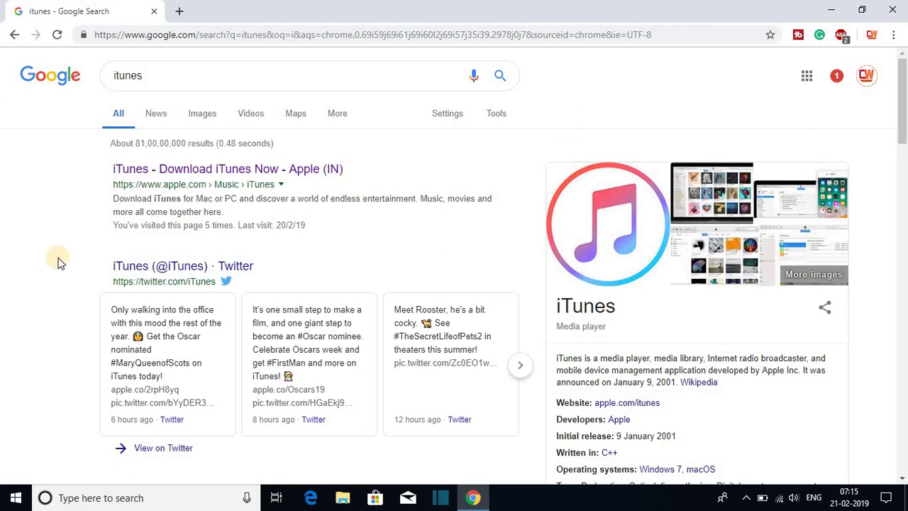
pyautogui.click(184, 174)
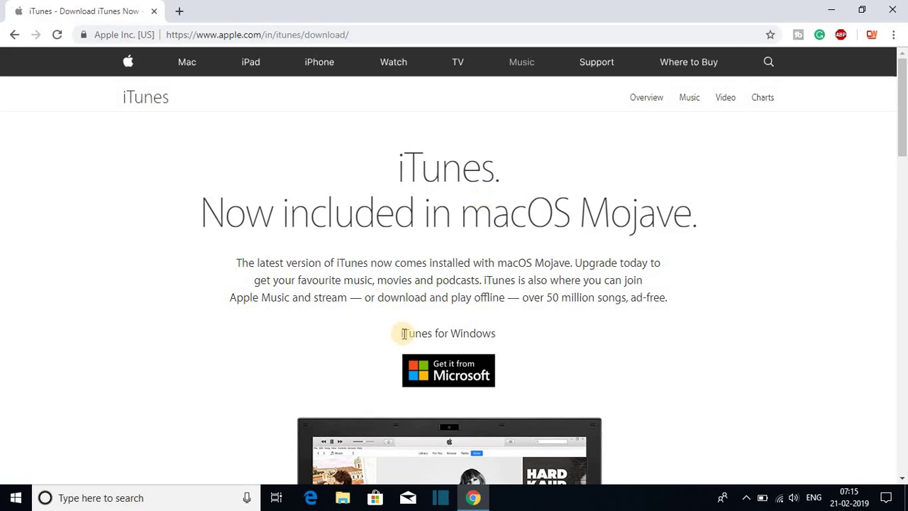
# - Follow 'Get it from Microsoft' and browse the free Apple Inc. iTunes Microsoft Store listing
pyautogui.click(468, 382)
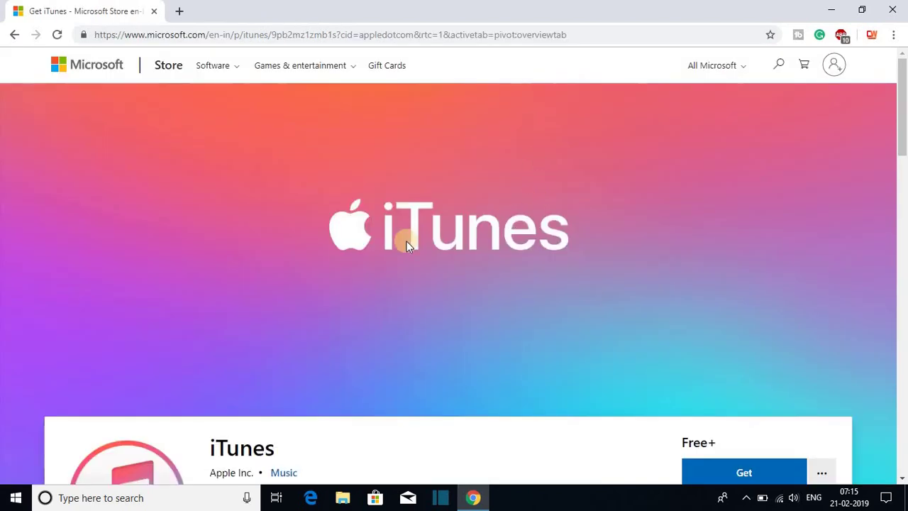
pyautogui.scroll(-2, 313, 334)
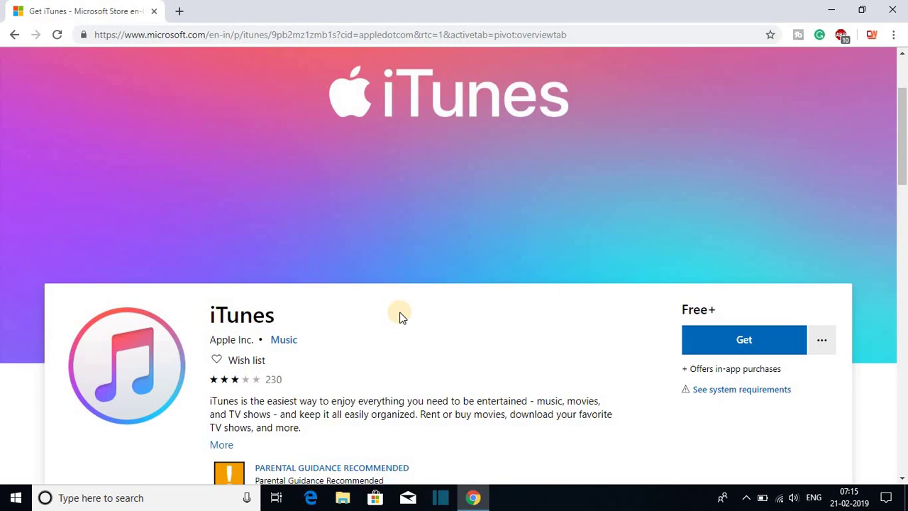
pyautogui.scroll(2, 399, 318)
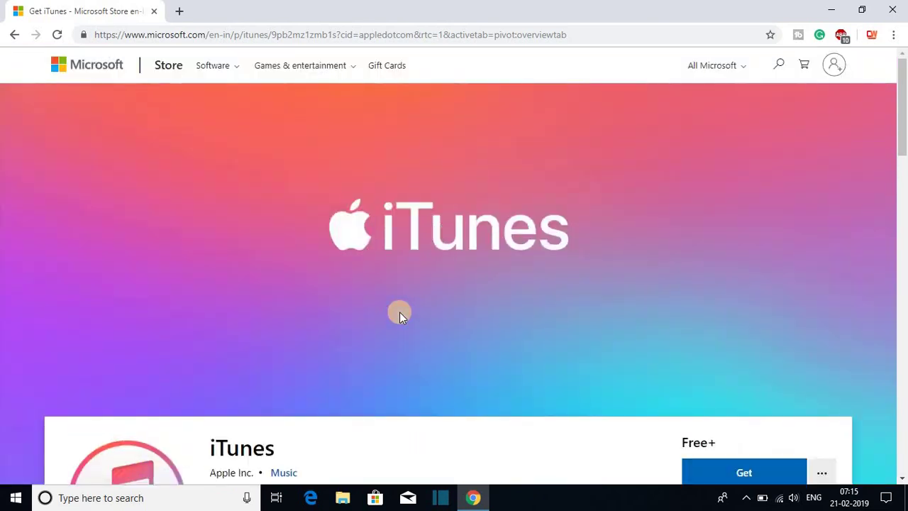
pyautogui.scroll(-3, 399, 314)
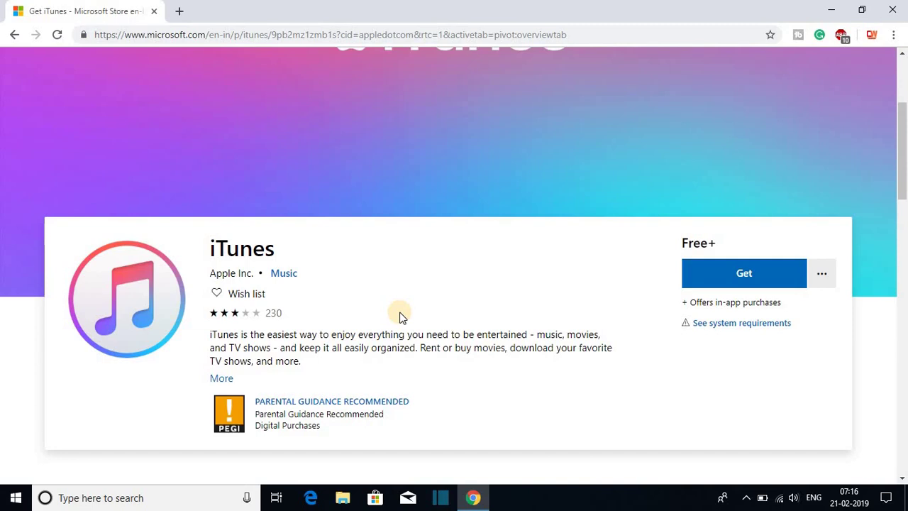
pyautogui.scroll(1, 399, 314)
pyautogui.scroll(2, 399, 315)
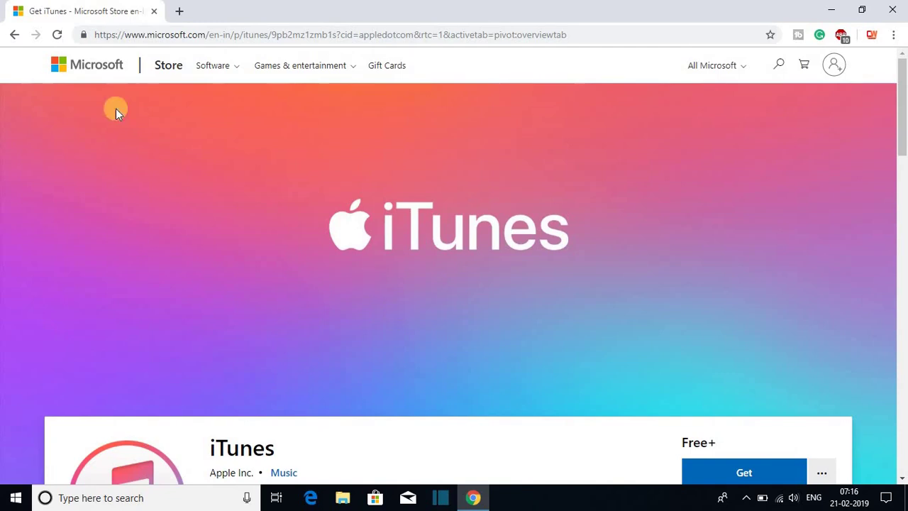
# - Go back and choose the 'Windows' link under 'Looking for other versions?' for 64/32-bit downloads
pyautogui.click(14, 36)
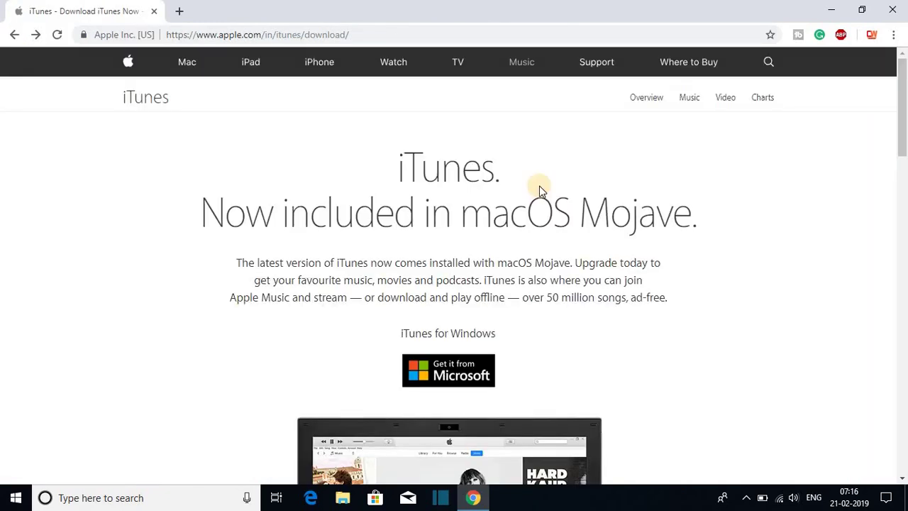
pyautogui.scroll(-1, 539, 190)
pyautogui.scroll(-1, 539, 191)
pyautogui.scroll(-4, 483, 256)
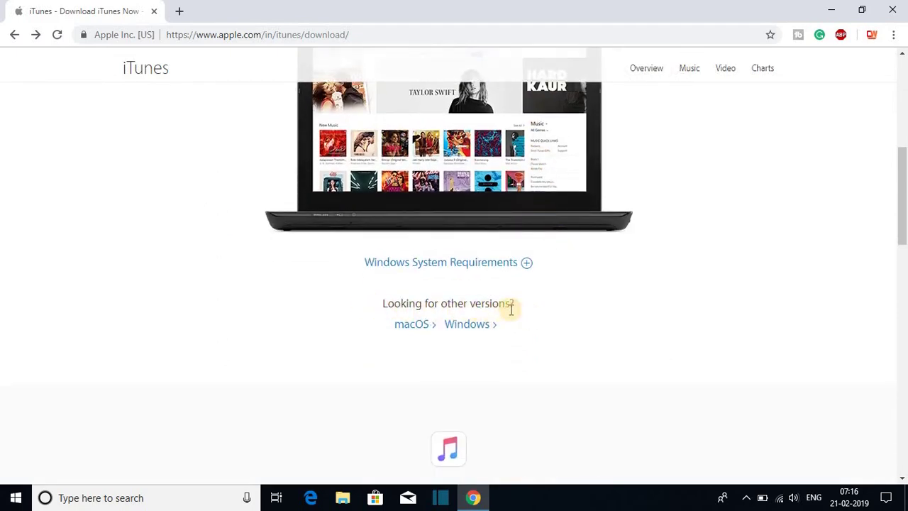
pyautogui.click(480, 335)
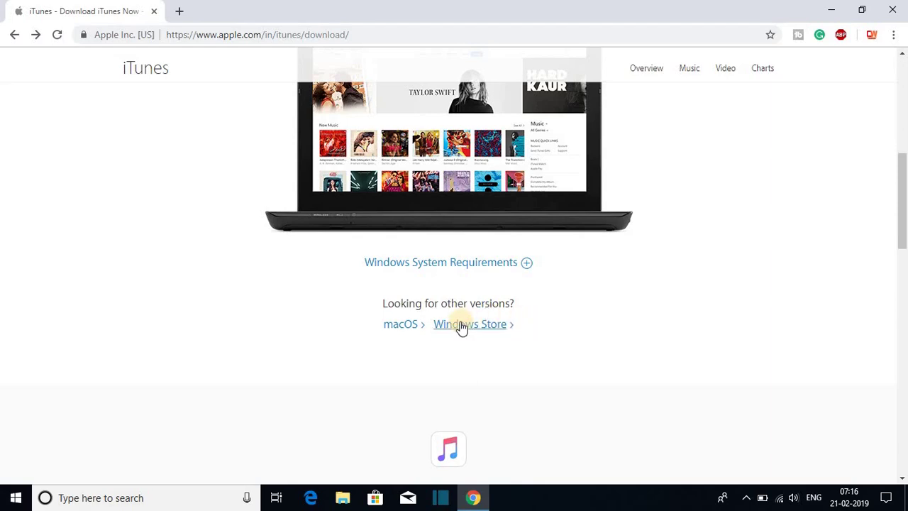
pyautogui.scroll(5, 506, 289)
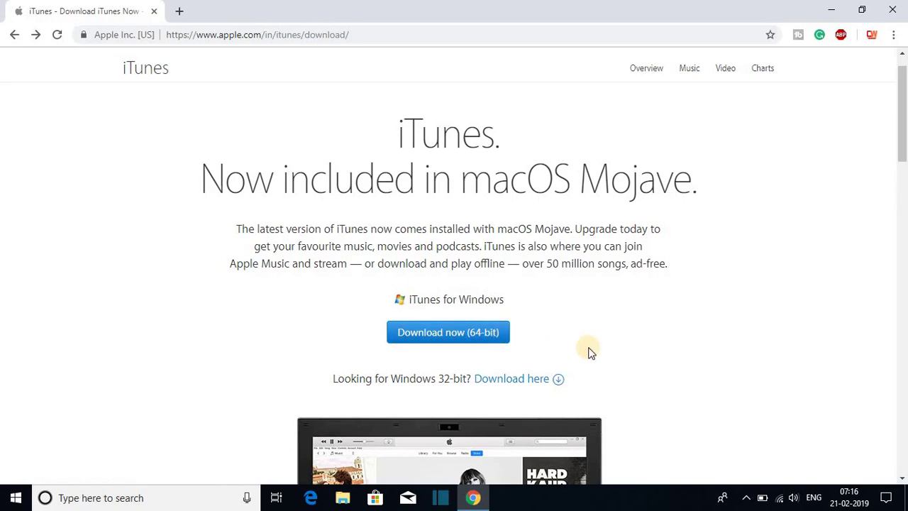
pyautogui.scroll(-1, 591, 352)
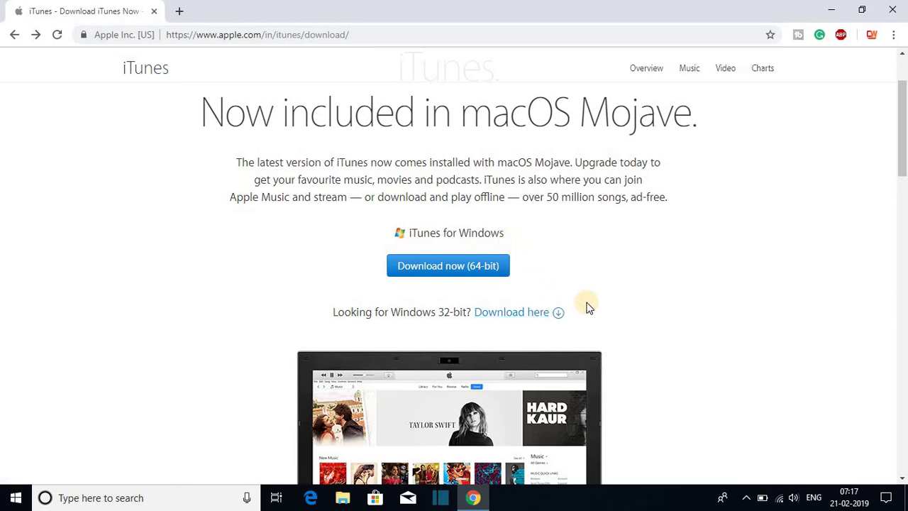
pyautogui.rightClick(14, 499)
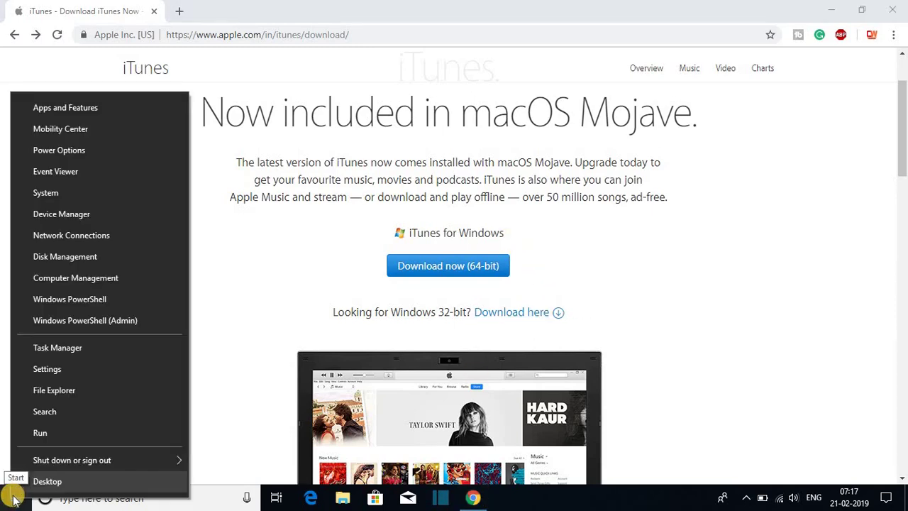
pyautogui.click(23, 194)
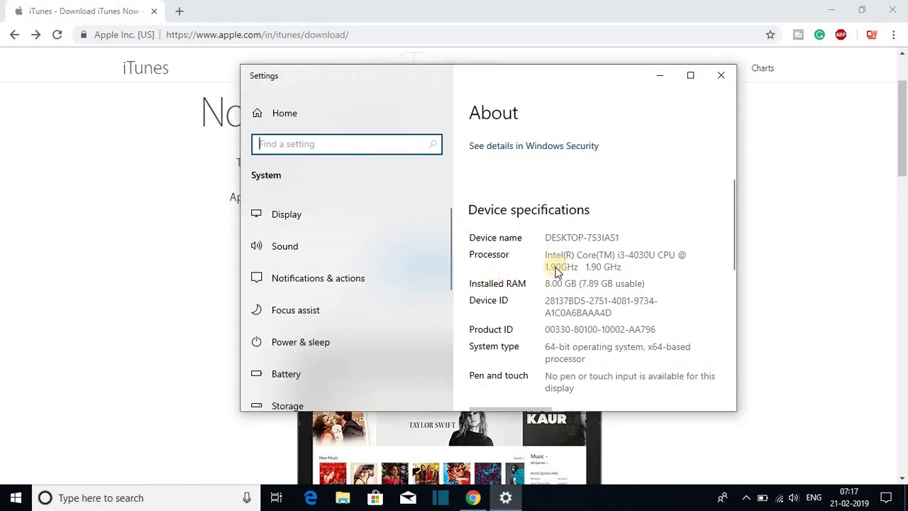
pyautogui.scroll(-2, 542, 273)
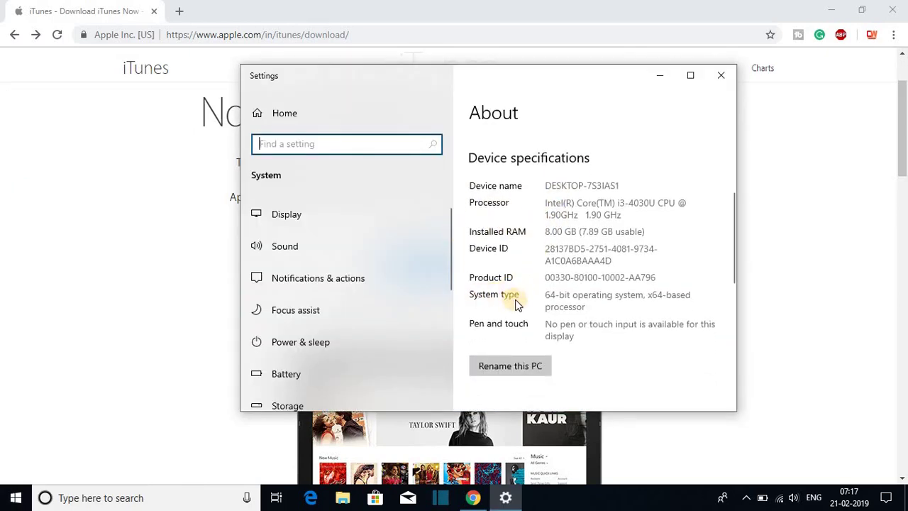
pyautogui.click(719, 81)
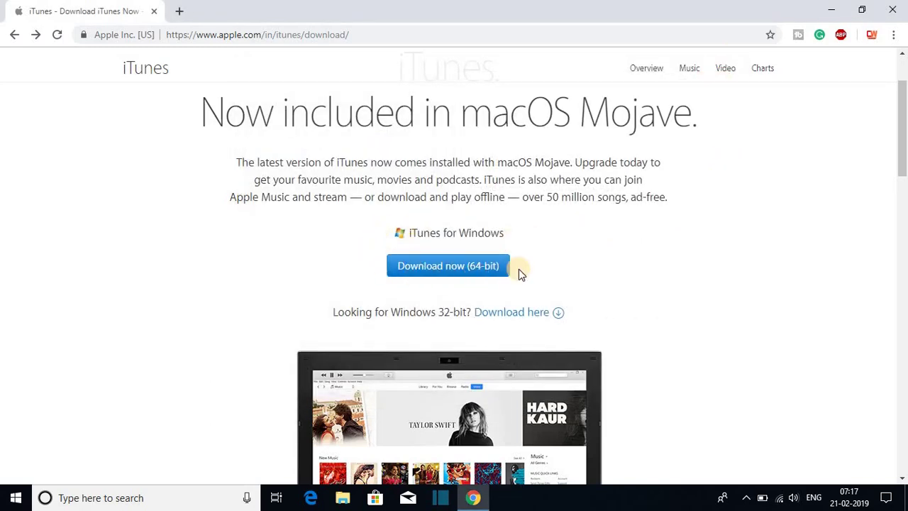
# - Download the 64-bit iTunes for Windows installer, iTunes64Setup.exe
pyautogui.scroll(-1, 518, 269)
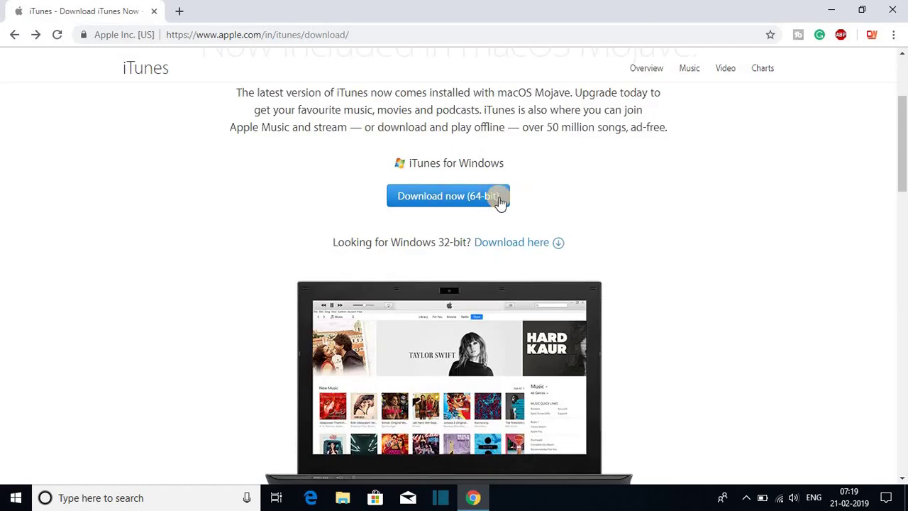
pyautogui.click(501, 203)
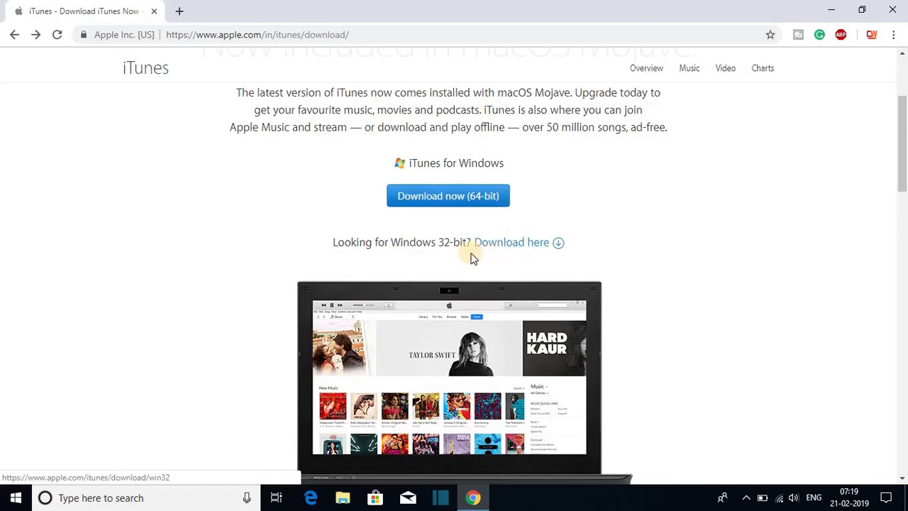
pyautogui.click(488, 200)
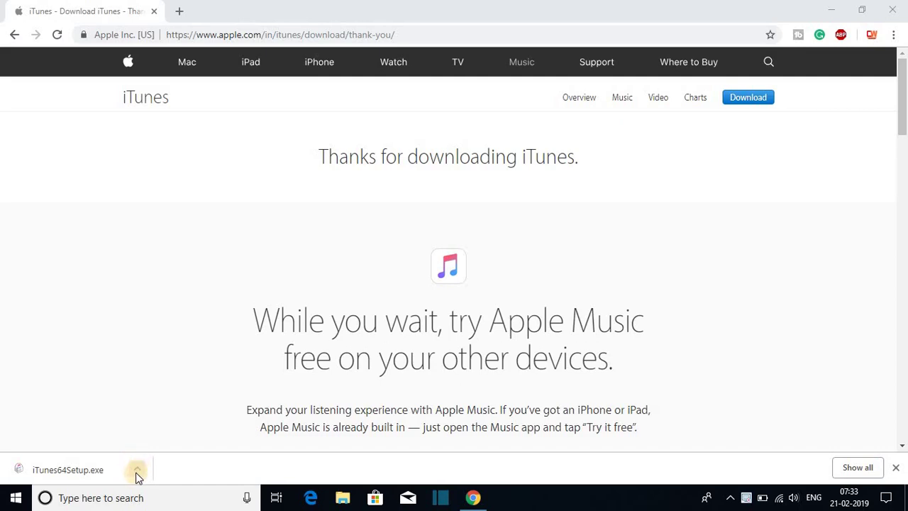
# - Run iTunes64Setup.exe from Chrome's download bar and minimize Chrome to show the installer
pyautogui.click(138, 471)
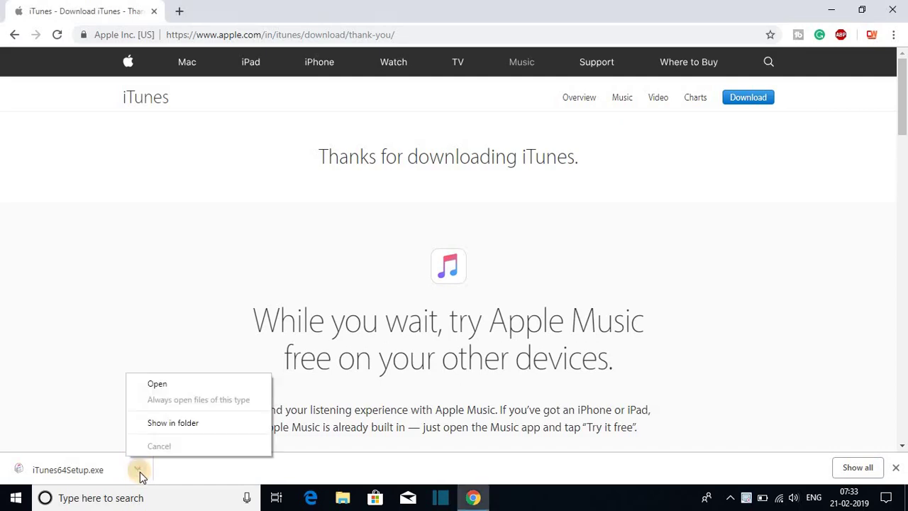
pyautogui.click(179, 390)
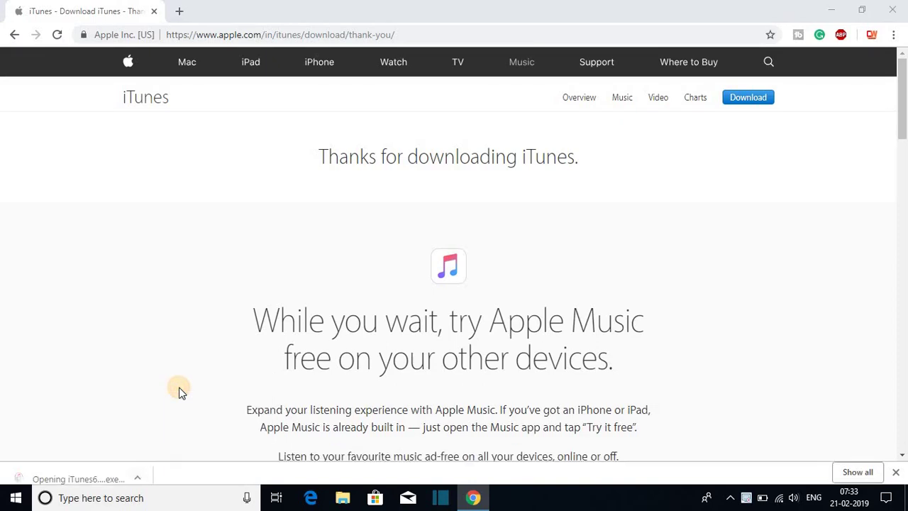
pyautogui.click(833, 8)
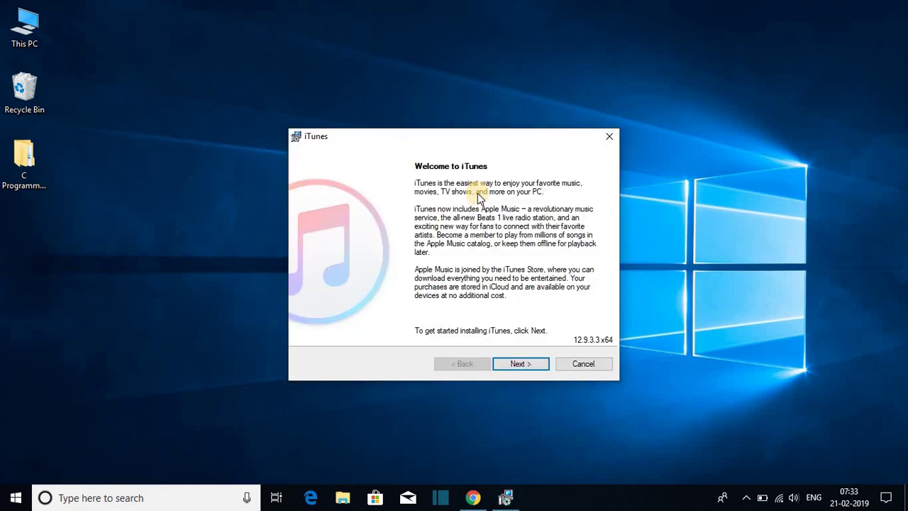
# - Install iTunes with the default options, including the desktop shortcut, and finish with 'Open iTunes' ticked
pyautogui.click(515, 364)
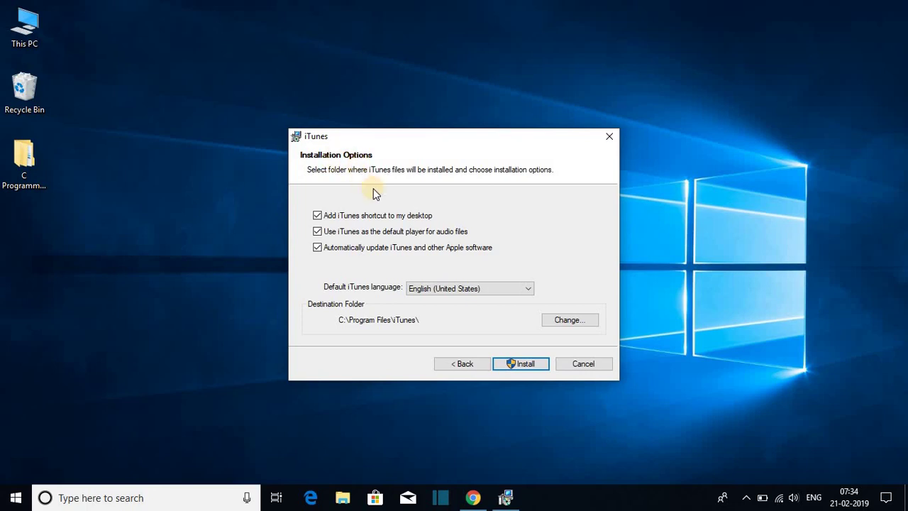
pyautogui.click(531, 367)
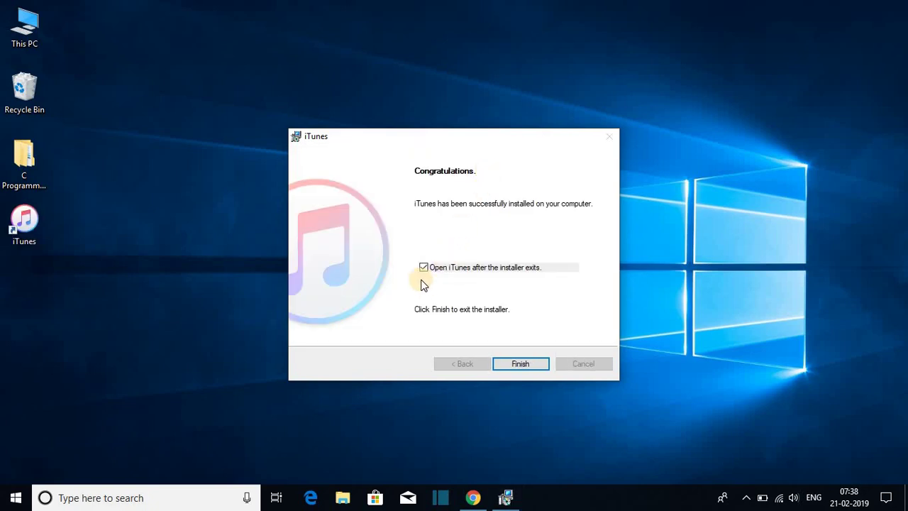
pyautogui.click(535, 365)
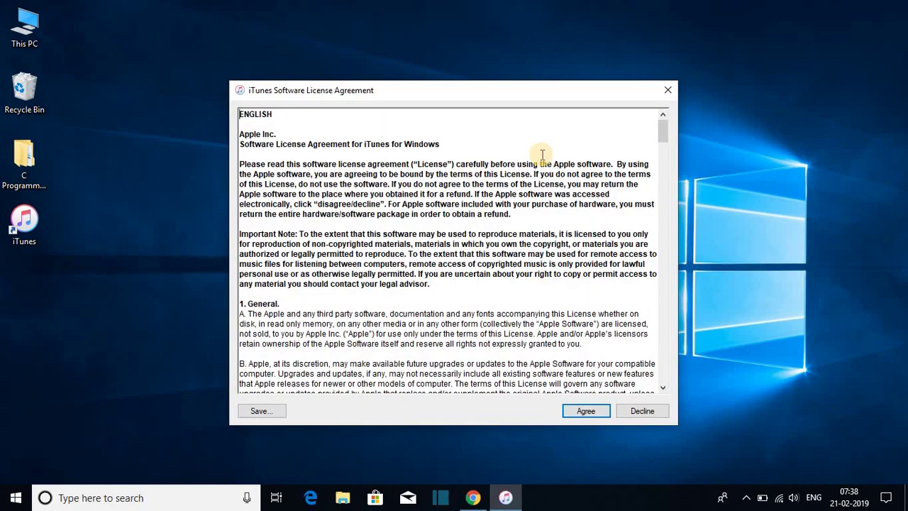
# - Agree to the license and library-sharing prompts, then go to the iTunes Store
pyautogui.click(582, 414)
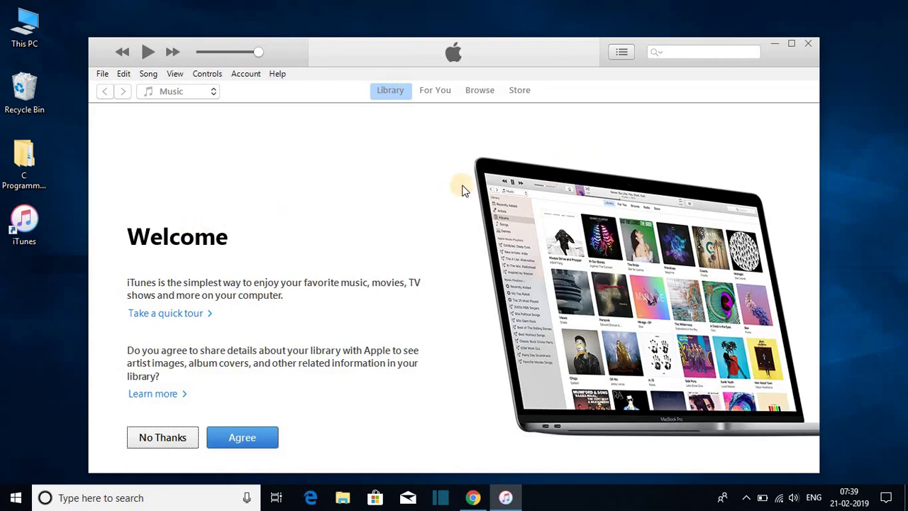
pyautogui.click(240, 439)
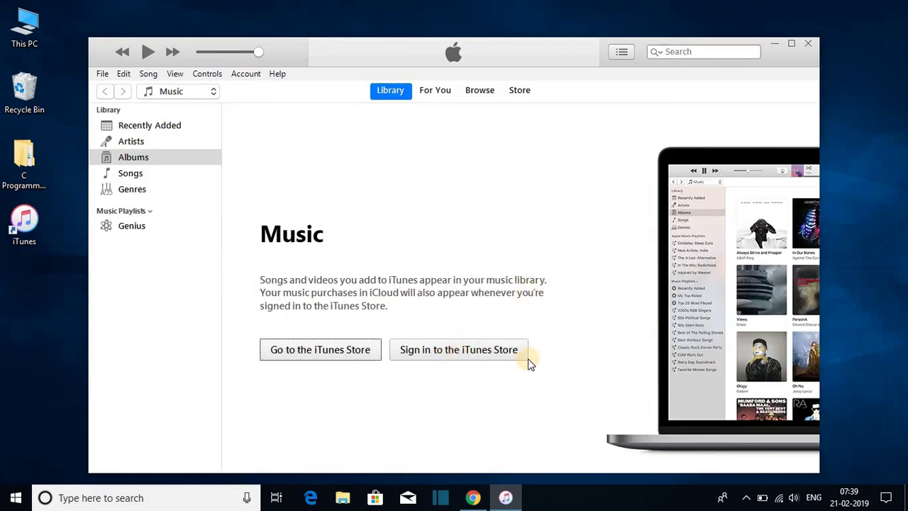
pyautogui.click(320, 354)
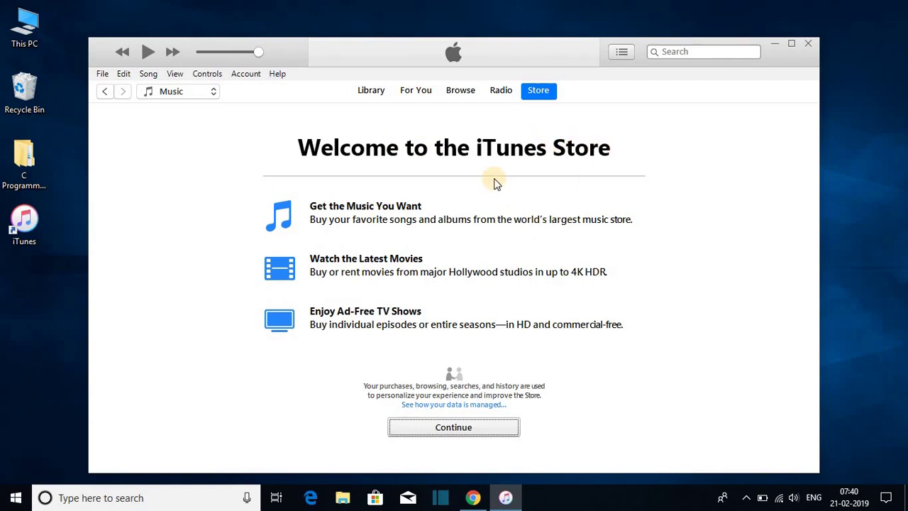
# - Continue past the Store welcome and browse the new music, weekly picks and top songs
pyautogui.click(458, 429)
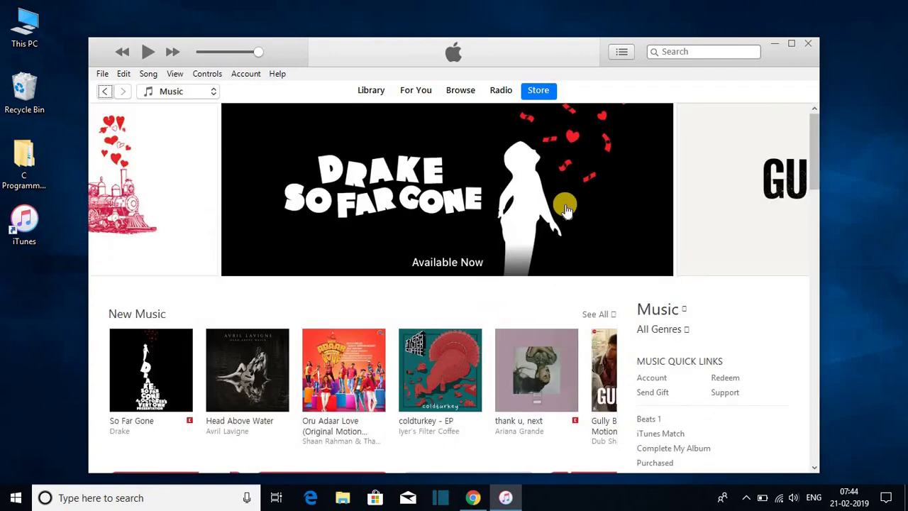
pyautogui.scroll(-3, 566, 209)
pyautogui.scroll(-2, 565, 209)
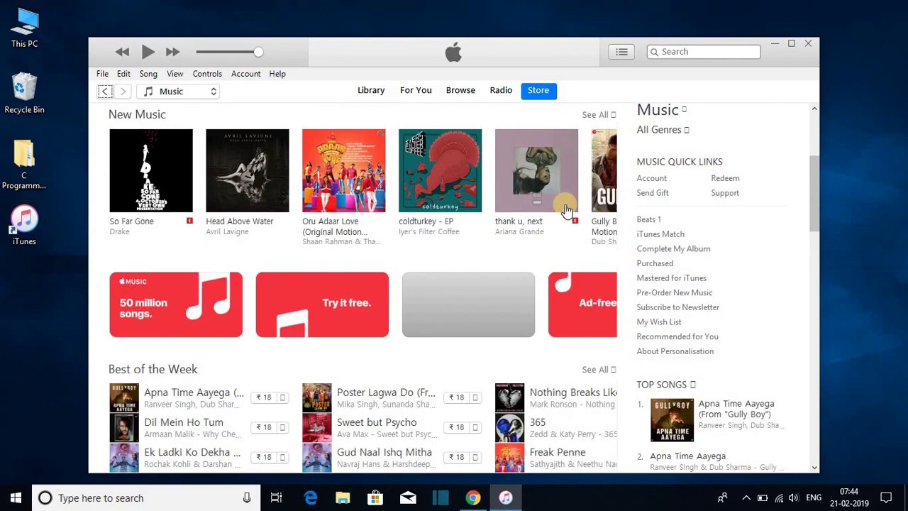
pyautogui.scroll(-3, 566, 210)
pyautogui.scroll(-3, 566, 209)
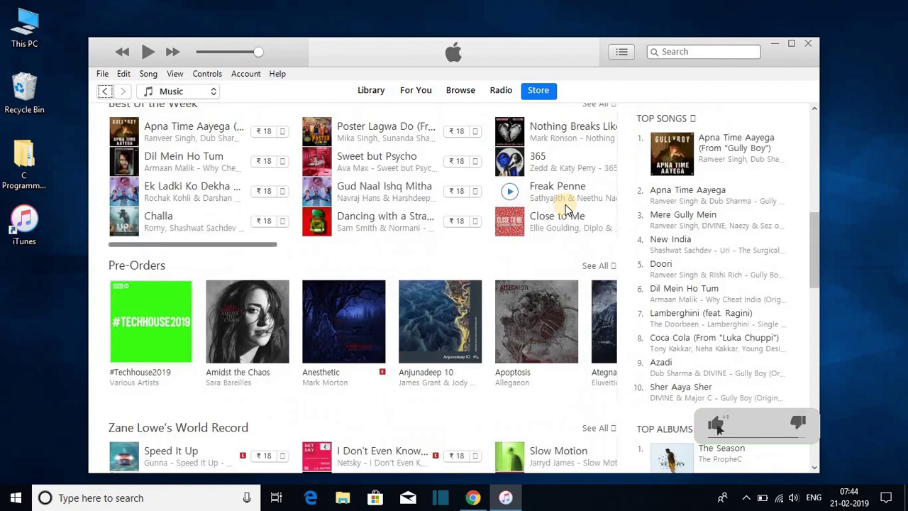
pyautogui.scroll(1, 566, 210)
pyautogui.scroll(5, 565, 209)
pyautogui.scroll(2, 565, 209)
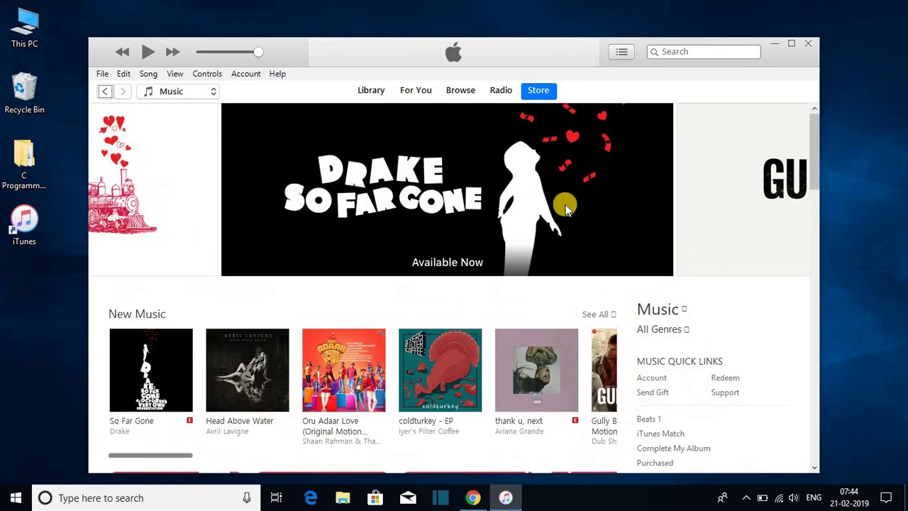